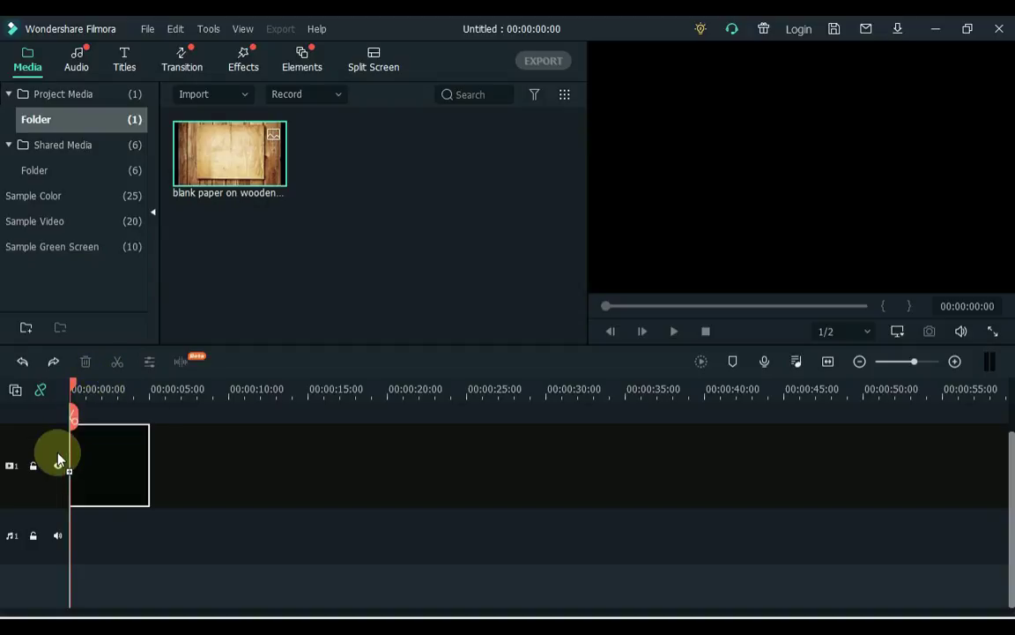
- Put the paper-on-wood image on the video track, crop it to 16:9, and shift it slightly right
drag(216, 182, 55, 465)
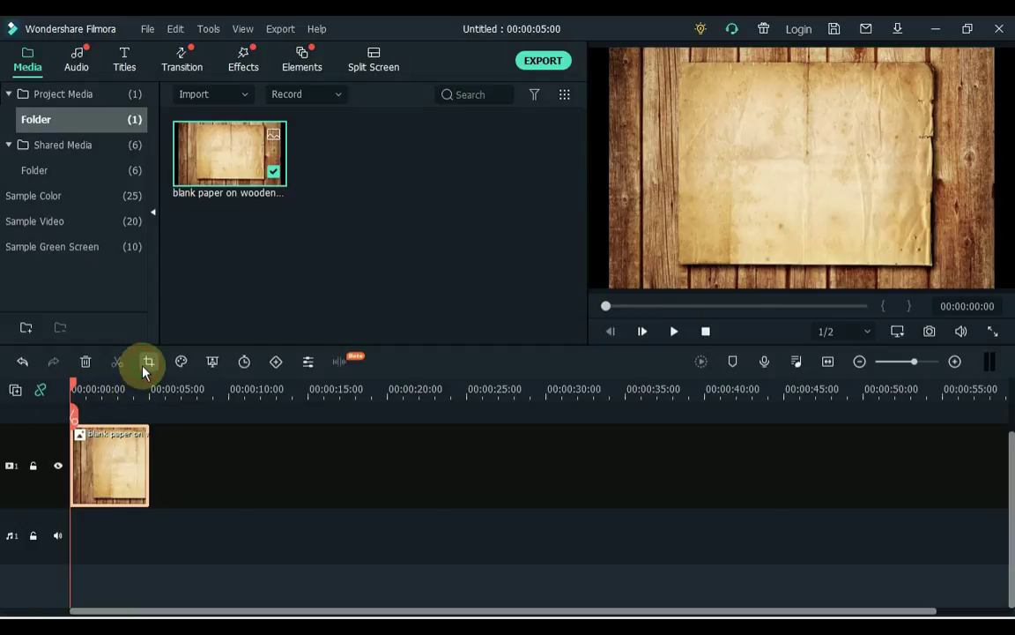
click(143, 364)
click(266, 477)
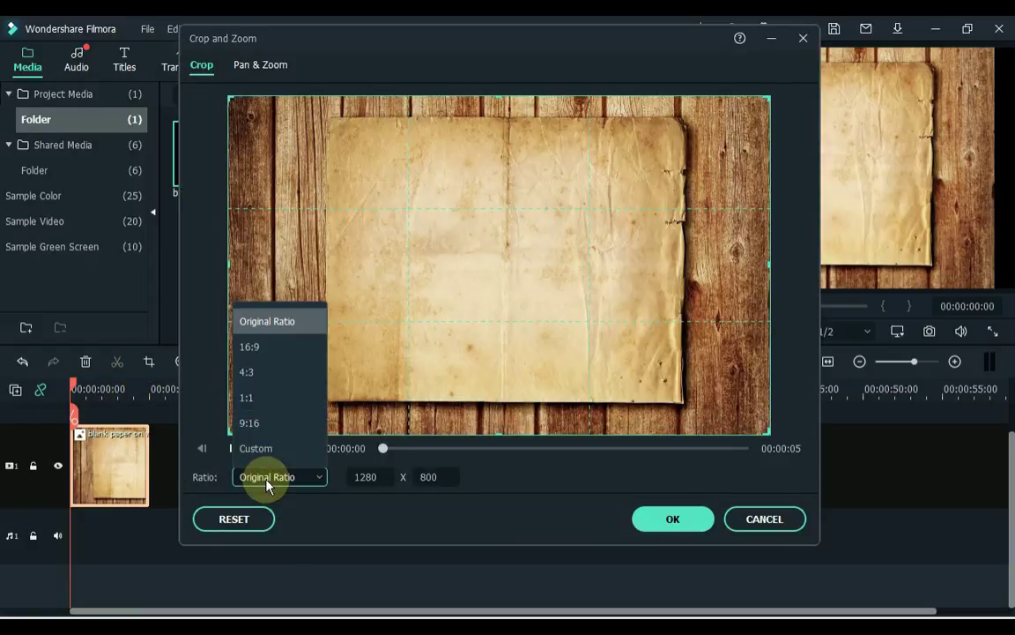
click(276, 347)
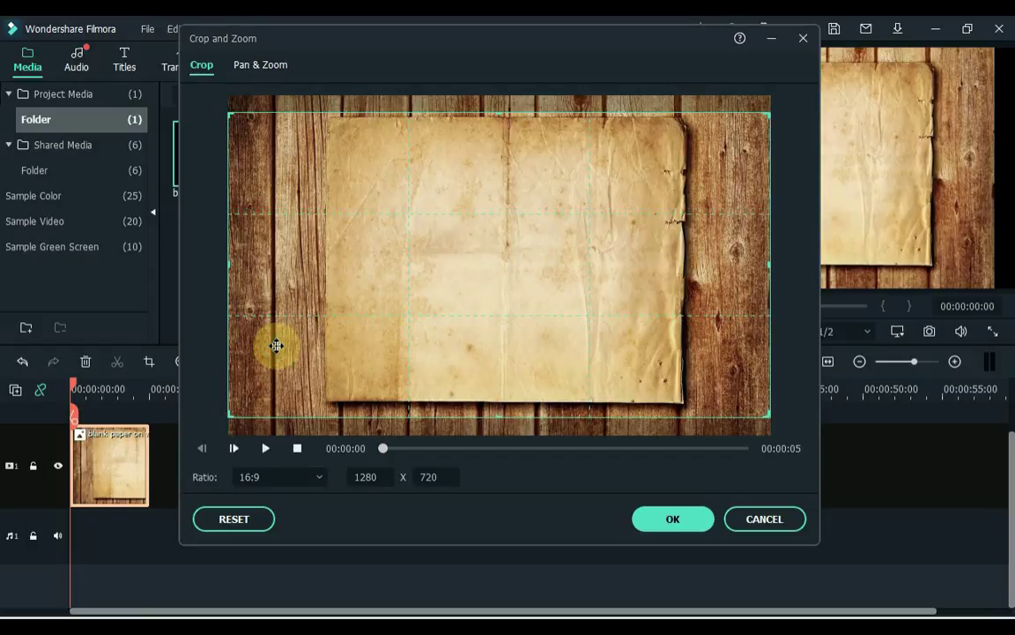
drag(529, 375, 528, 369)
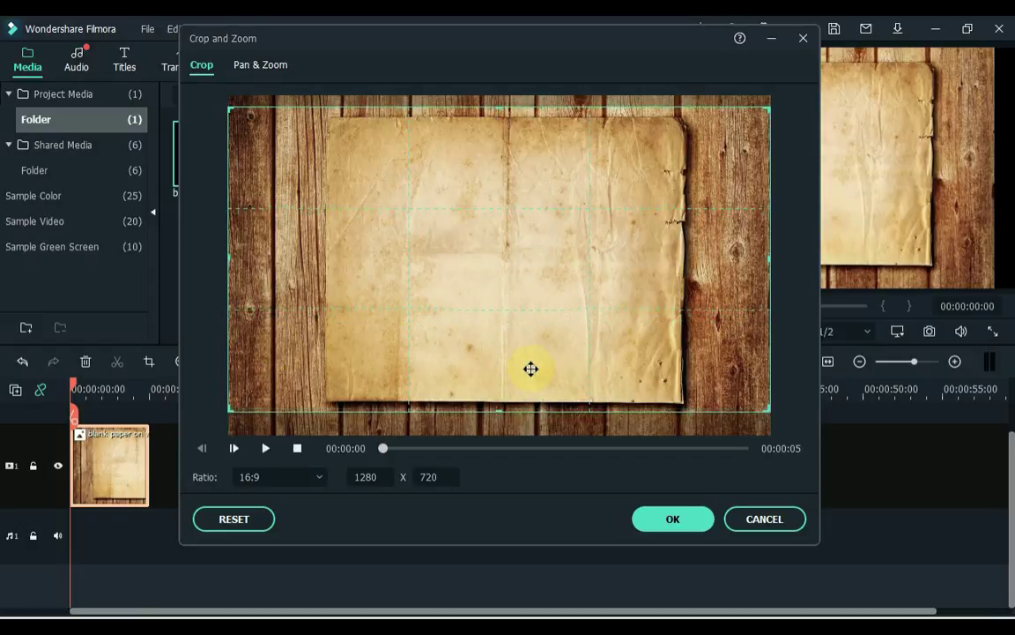
click(666, 521)
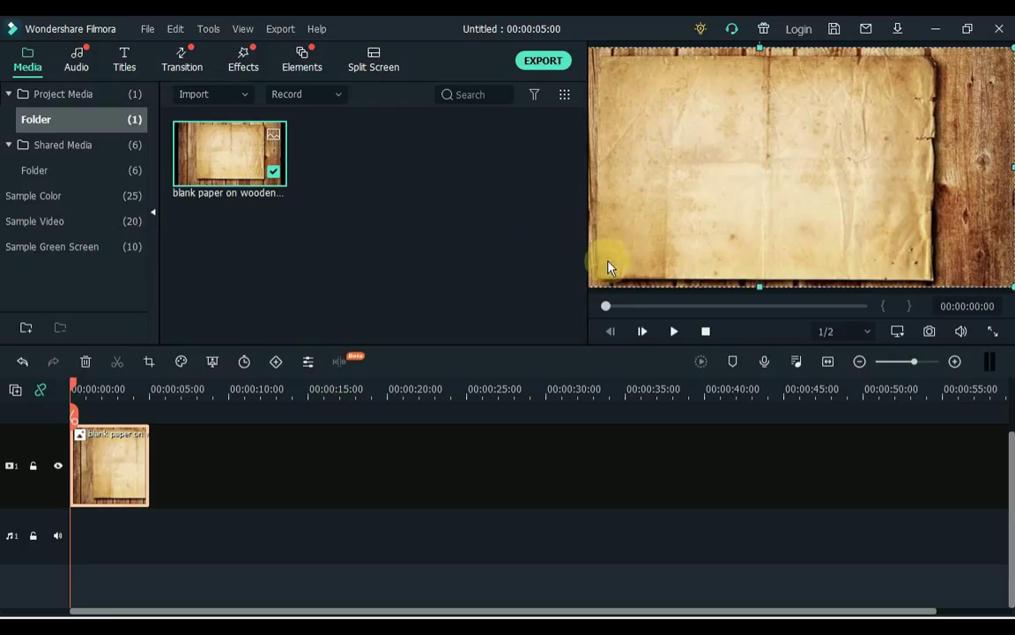
drag(620, 289, 650, 288)
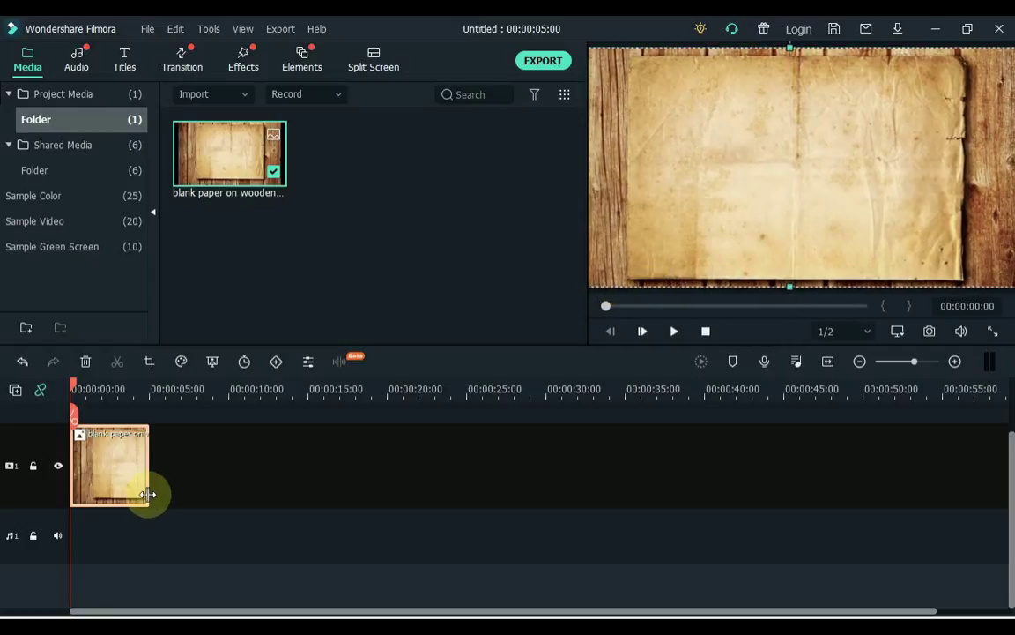
- Add a Default Title to the timeline above the paper image
click(184, 485)
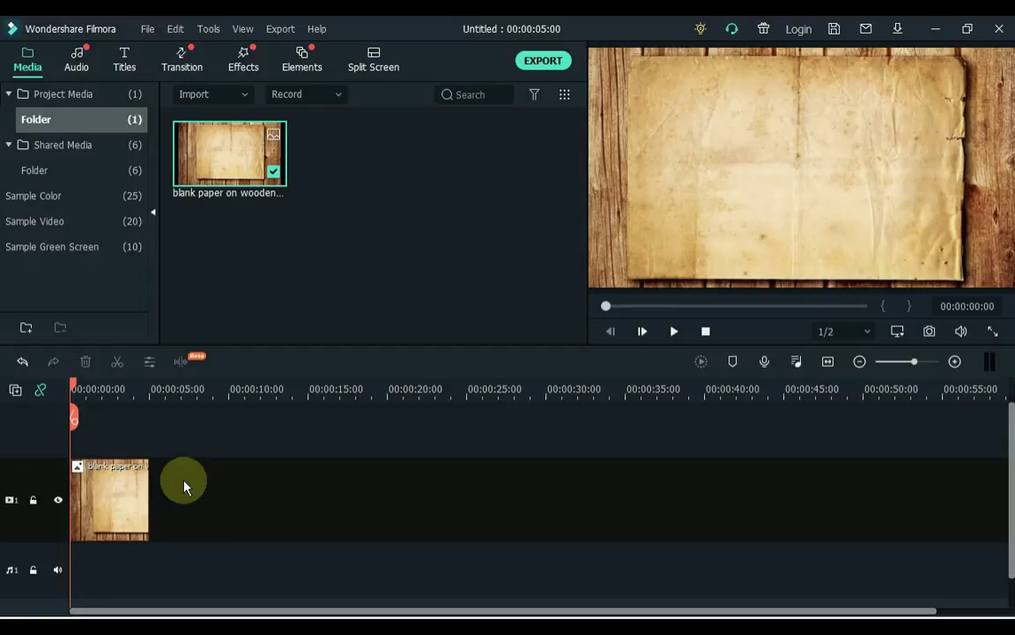
click(135, 61)
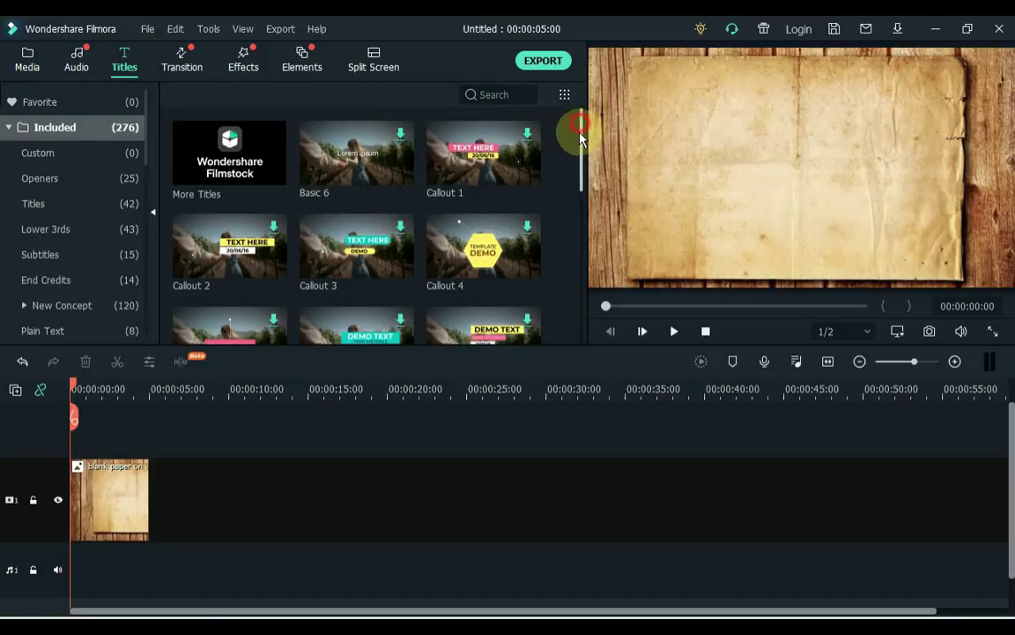
drag(581, 132, 581, 198)
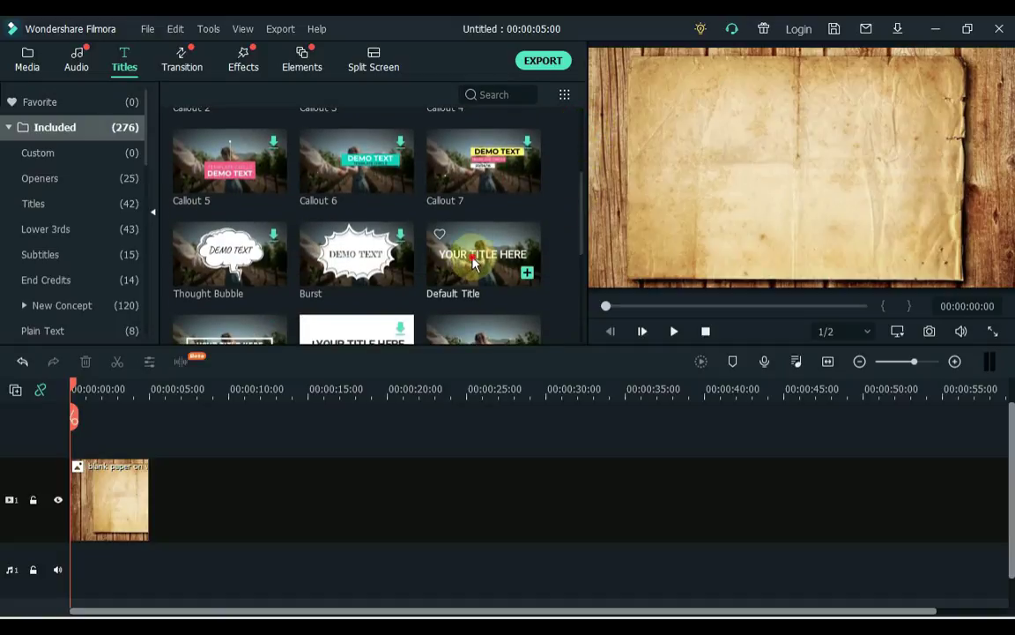
drag(483, 260, 79, 428)
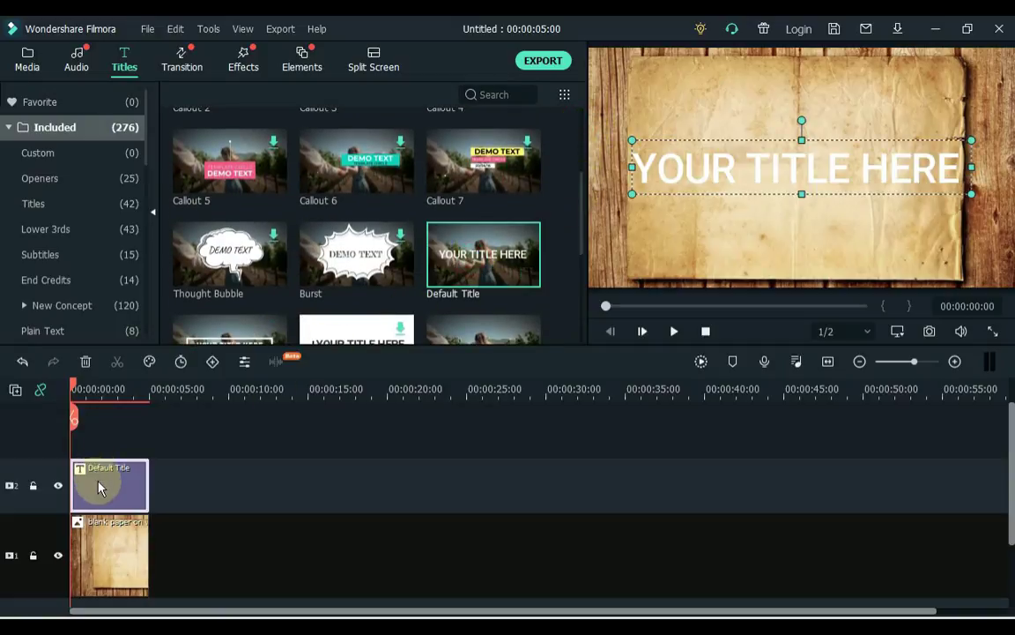
click(97, 483)
- Replace the title's placeholder text with 'Hello friends!'
double_click(100, 488)
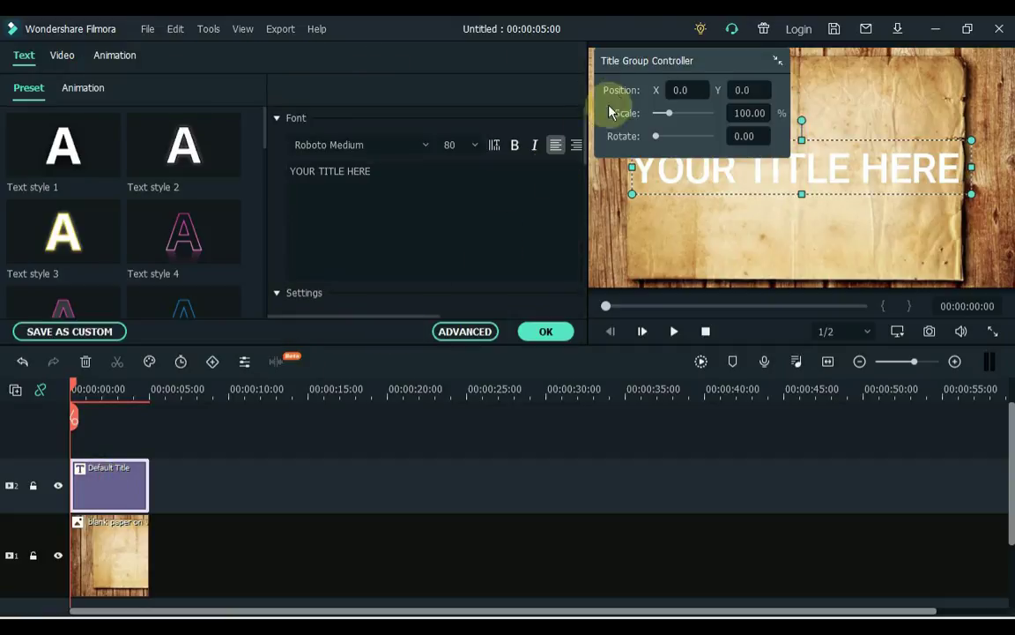
drag(643, 61, 647, 387)
click(427, 179)
key(ctrl+a)
key(BackSpace)
text(Hello friends!)
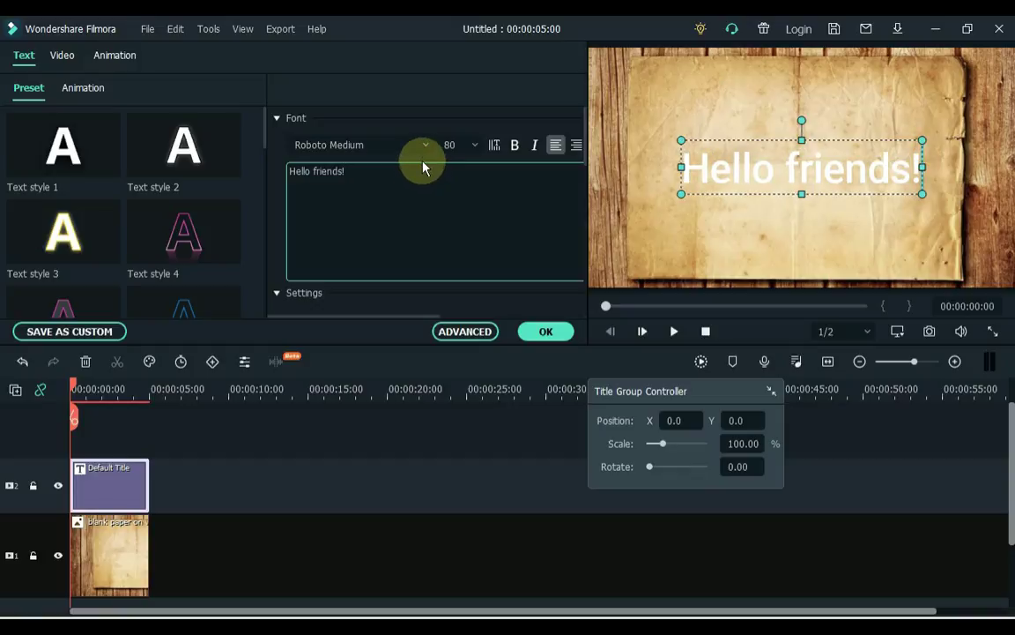
- Style the title in the Whitelist handwriting font, size 80, black
click(360, 146)
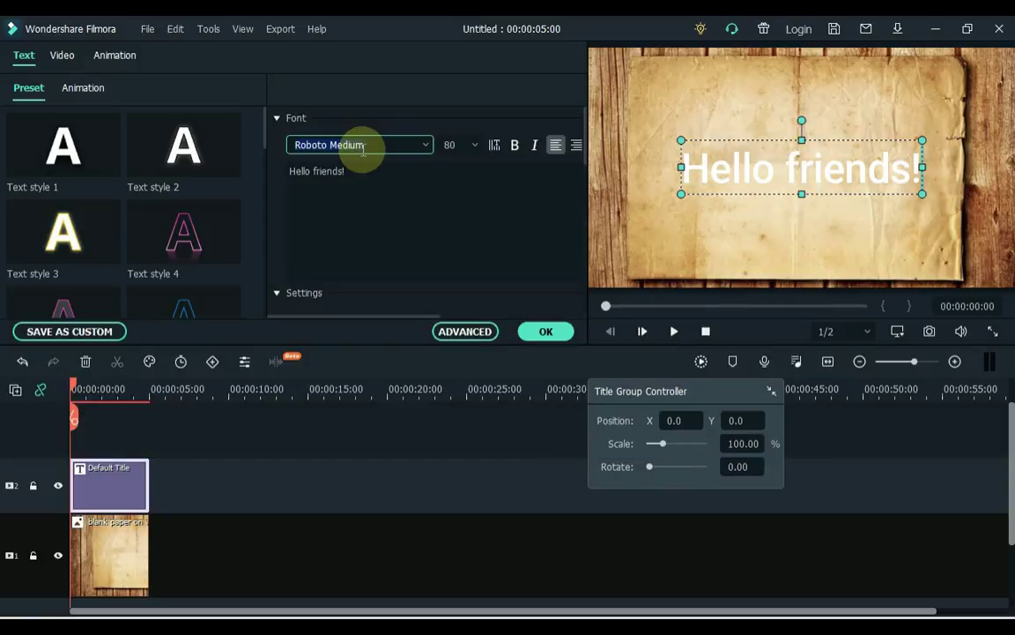
text(Whitelist)
key(Return)
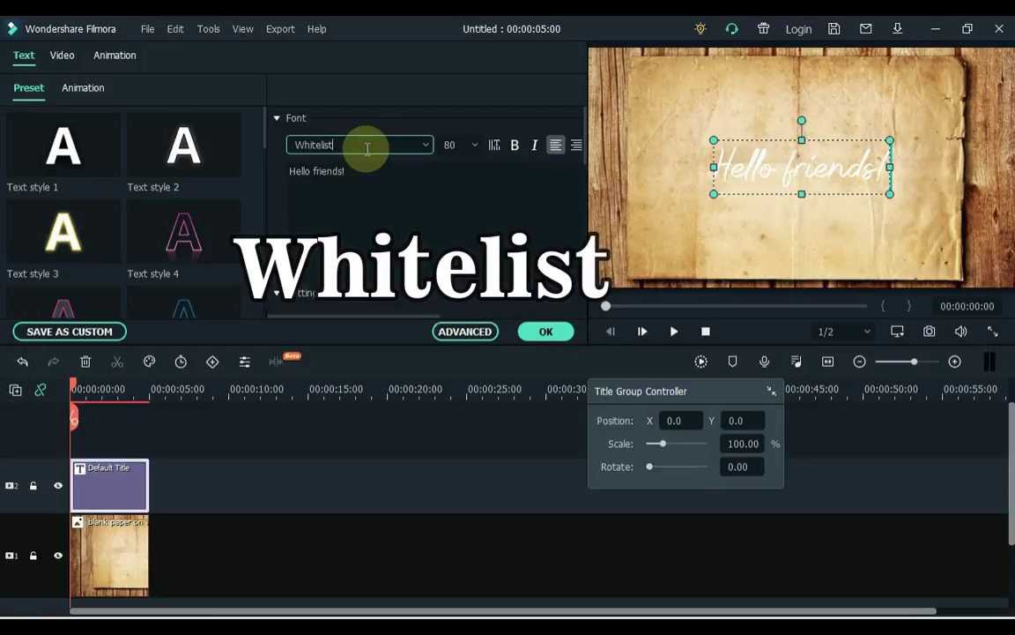
click(476, 147)
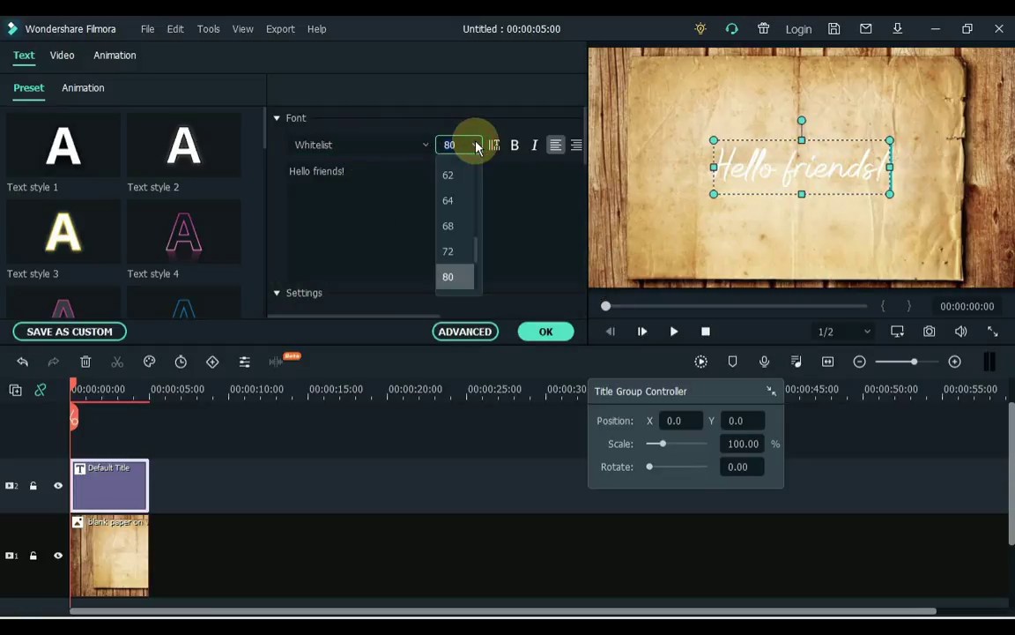
click(476, 146)
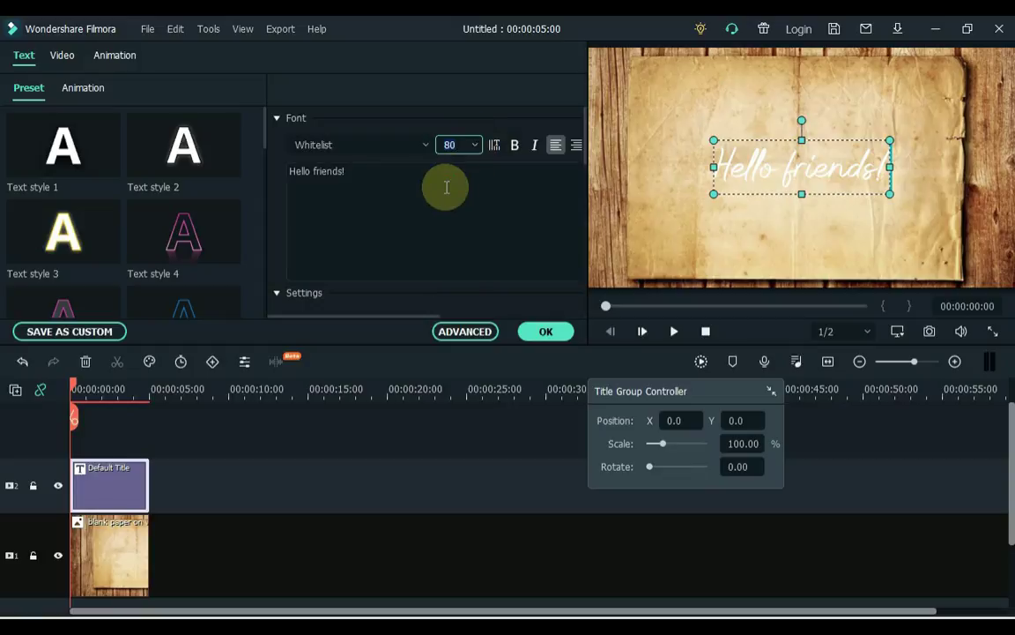
scroll(324, 229, down, 1)
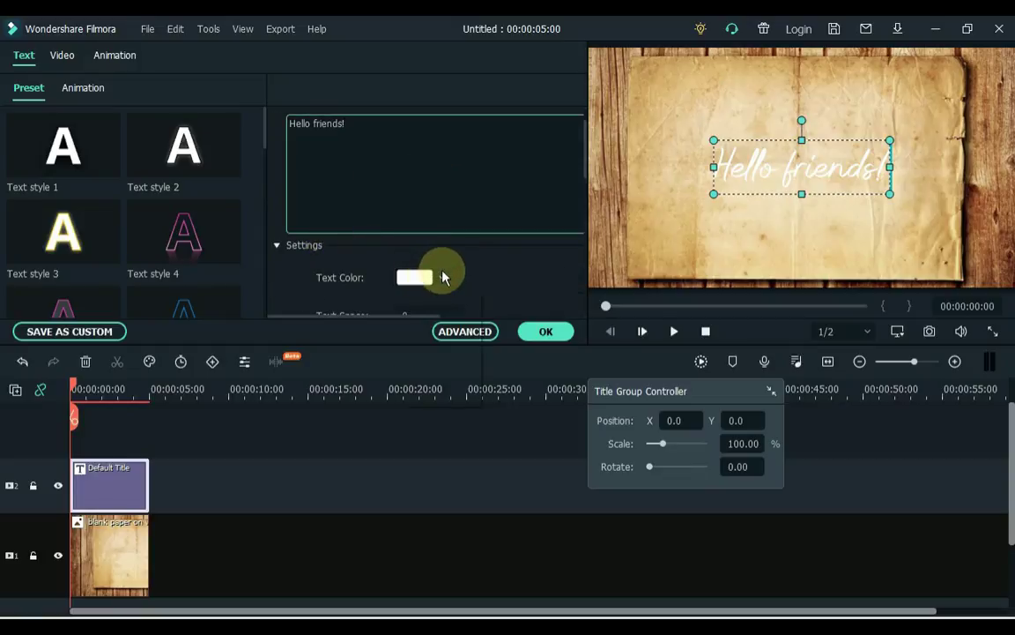
click(443, 277)
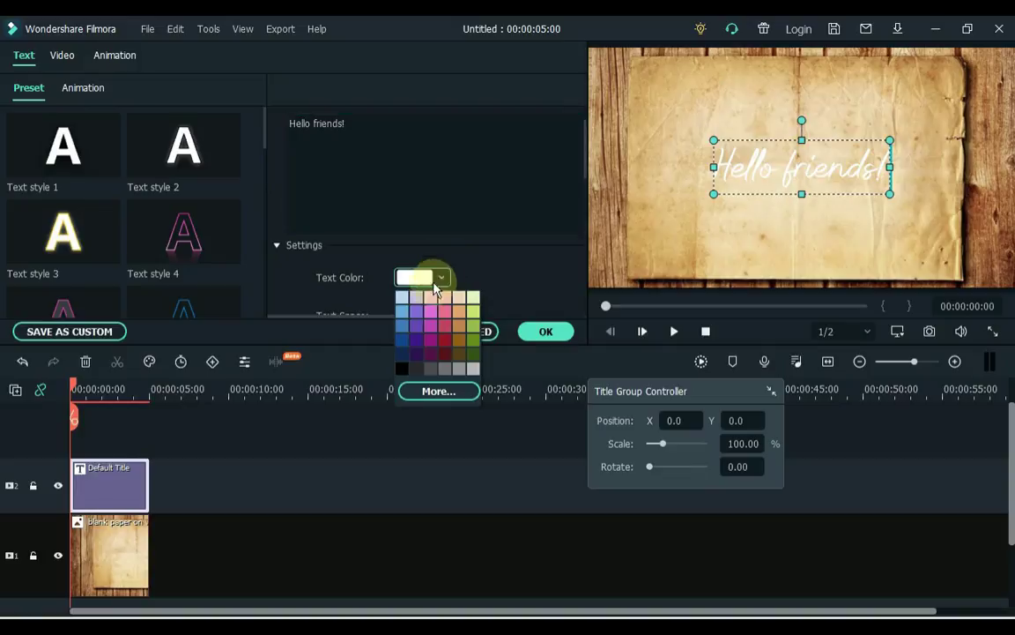
click(400, 370)
- Type the script: 'Today I am going to show… All versions will work the same'
click(390, 146)
text(Today I am going to show)
key(Return)
text(how to create handwriting animation)
key(Return)
text(effect in Filmora. Whether you have)
key(Return)
text(Filmora X, Filmora 9)
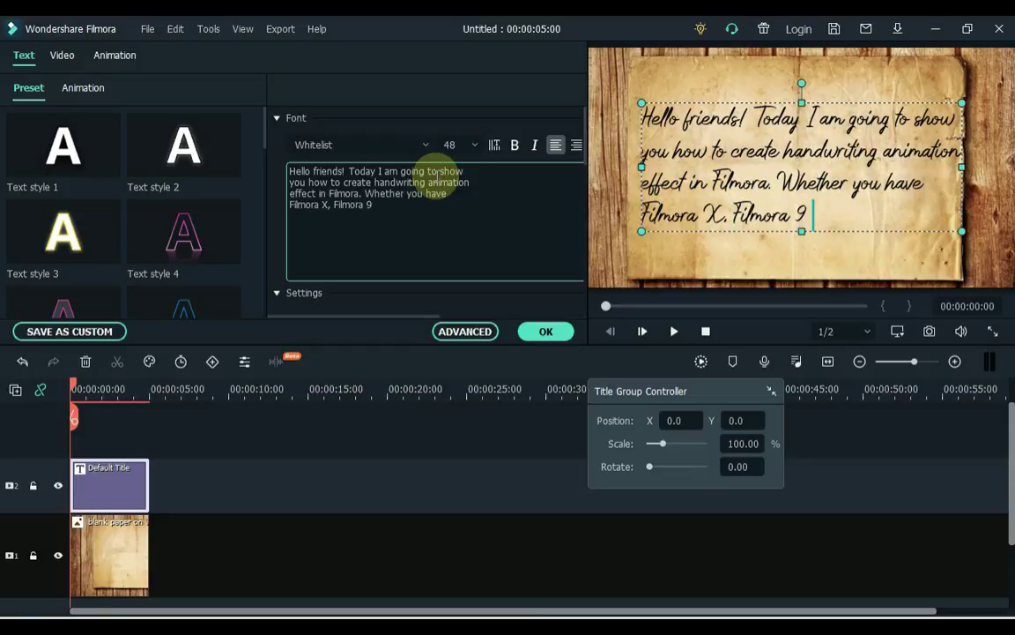
text( or Filmora 8,)
key(Return)
text(All versions will work the same...)
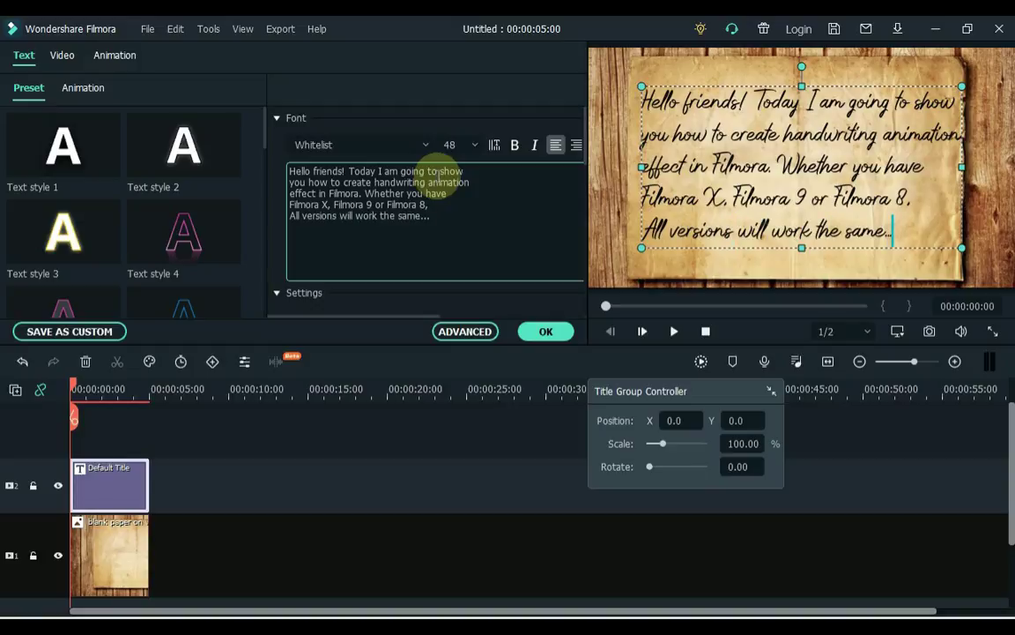
- Set the title's horizontal position to -9
click(674, 420)
text(-9)
key(Return)
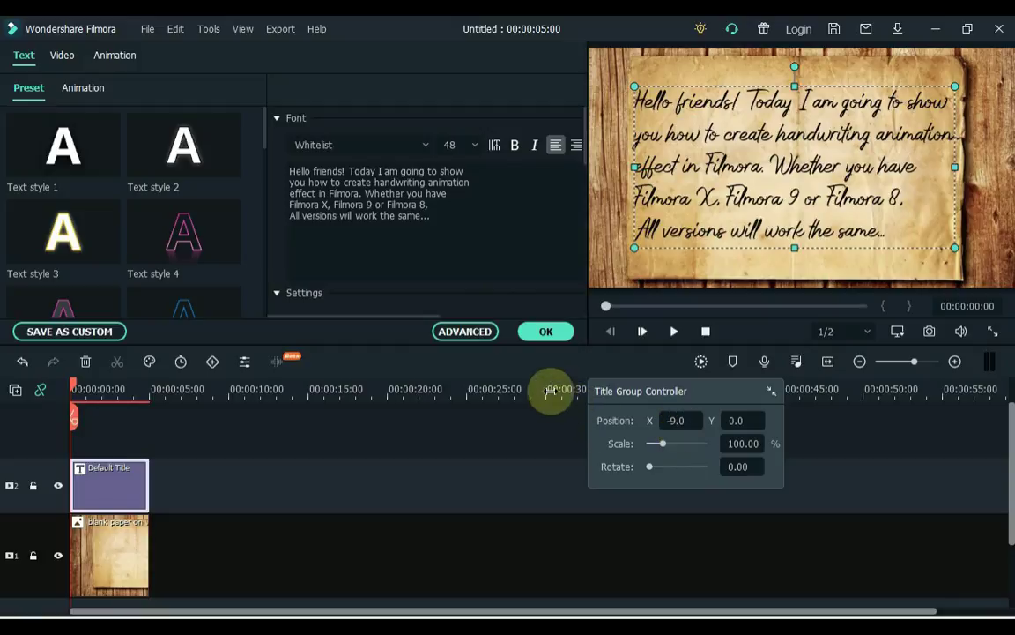
- Apply the Type Writer text animation to the script title
click(458, 232)
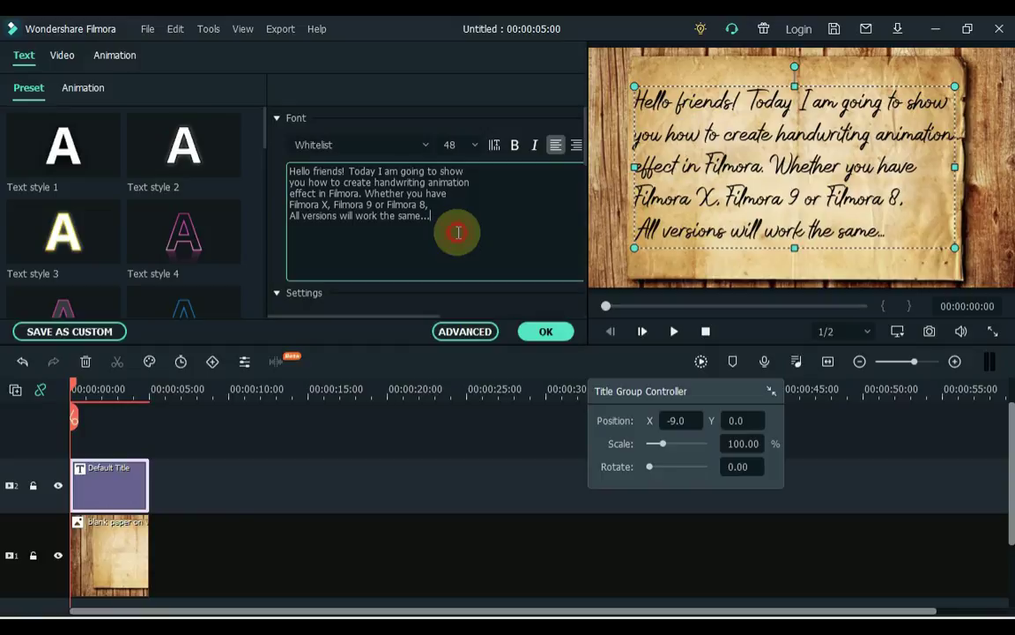
click(75, 89)
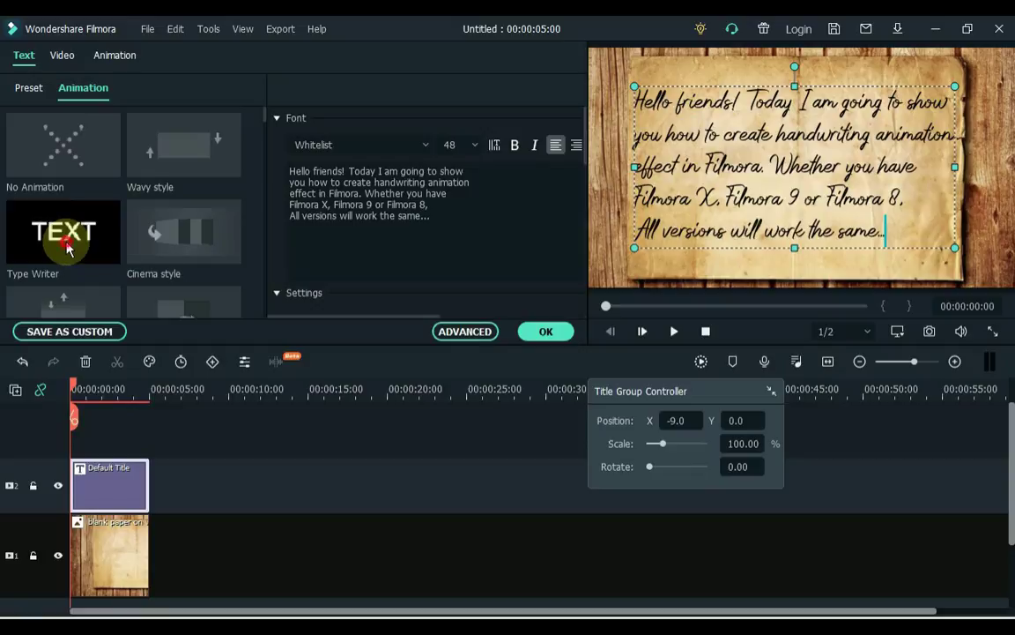
double_click(67, 248)
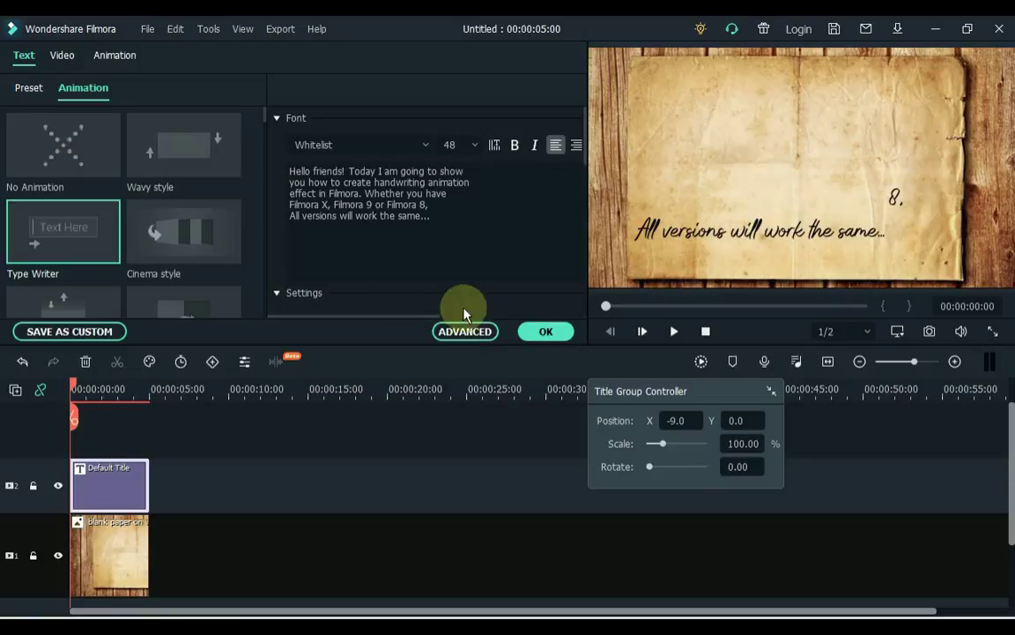
- Stretch the paper and title clips to about 3:00, then play the typing preview
click(546, 331)
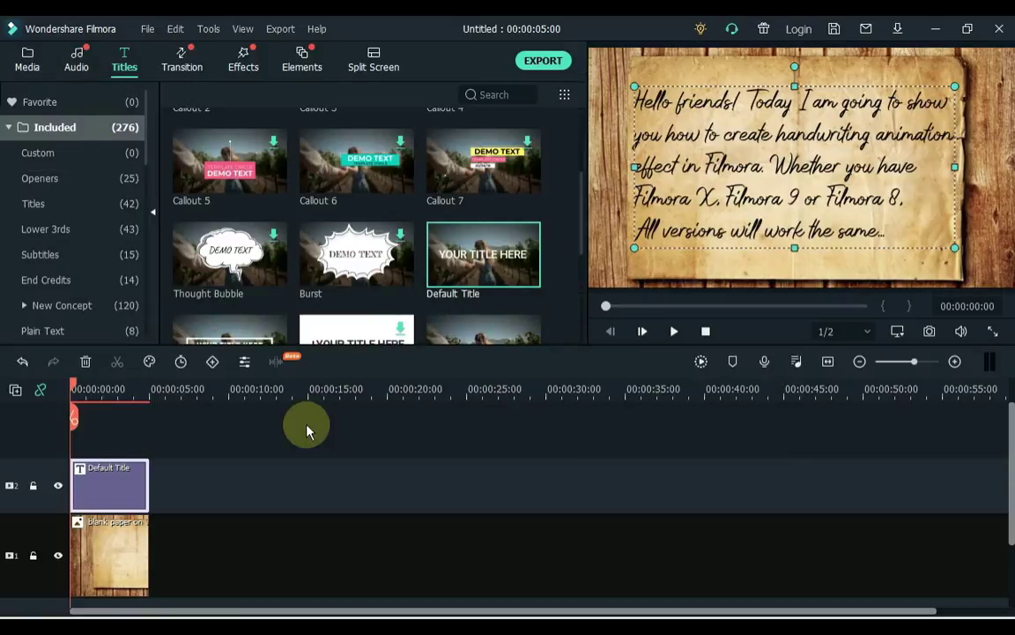
click(128, 551)
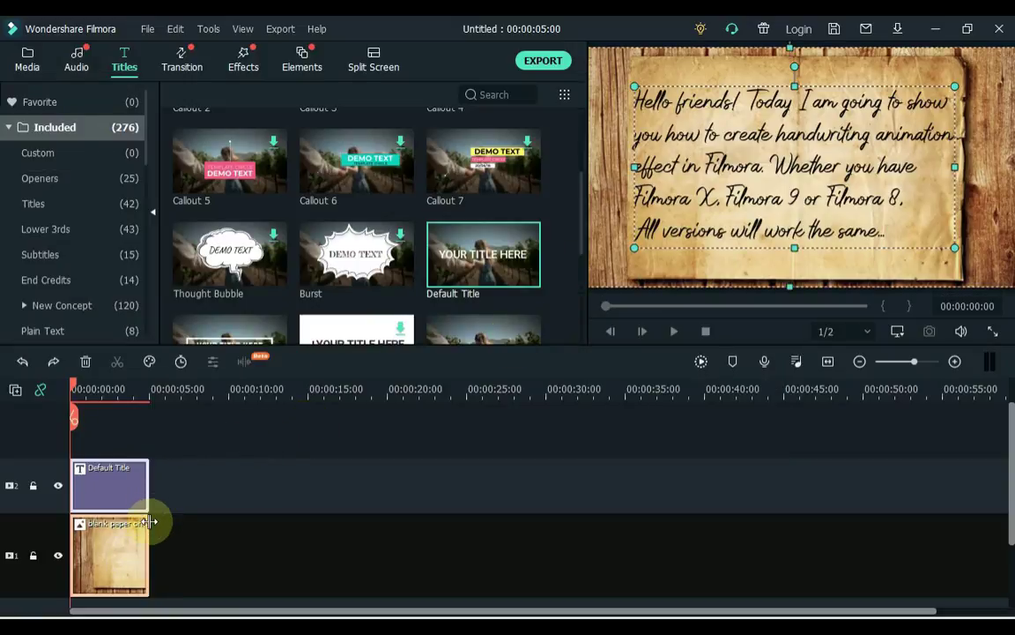
drag(150, 520, 970, 527)
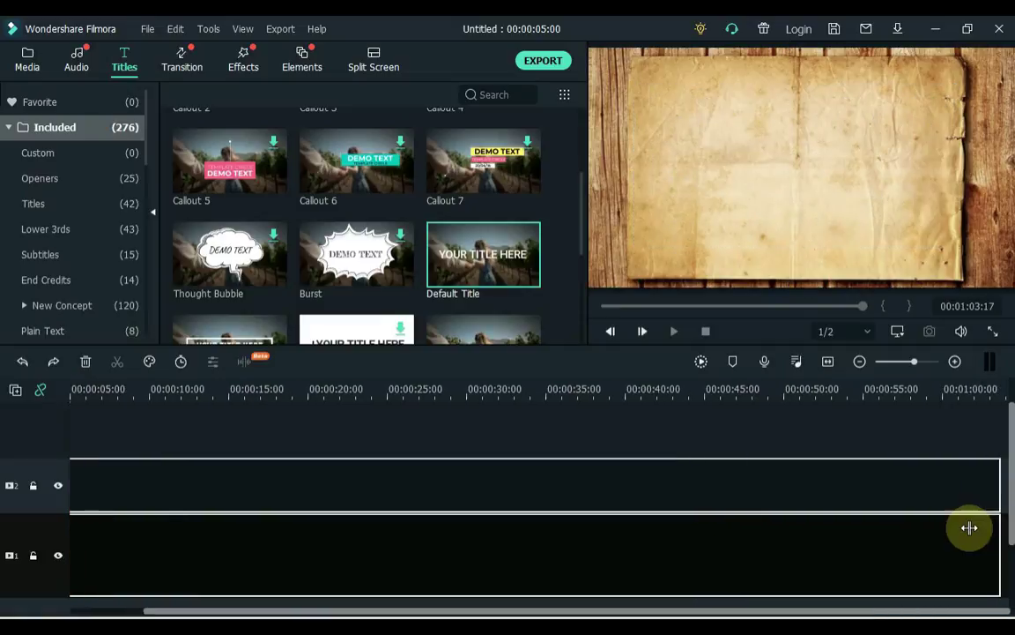
click(859, 362)
drag(350, 524, 893, 529)
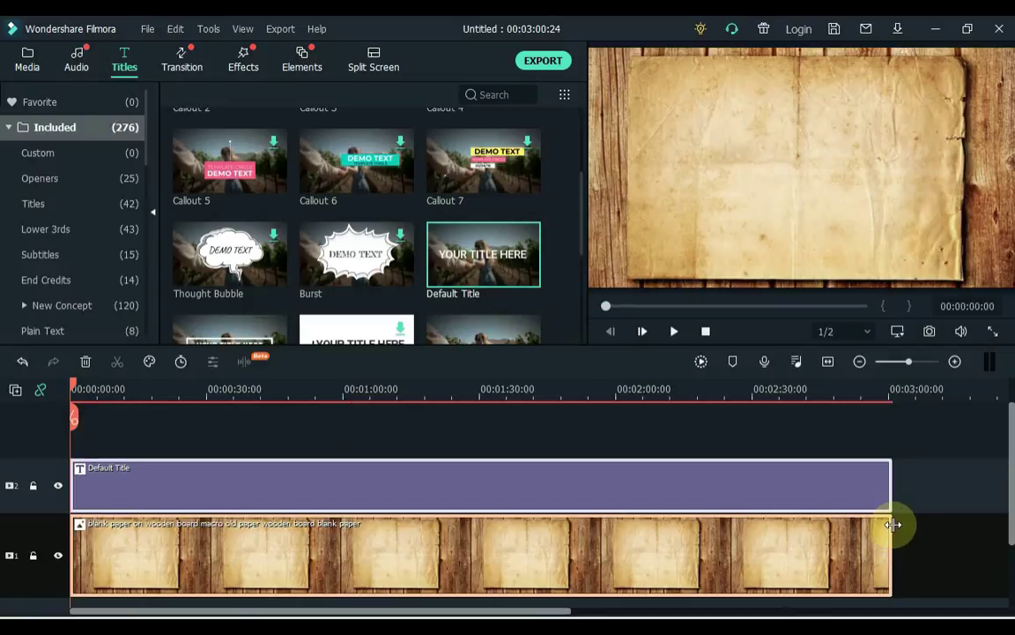
click(828, 362)
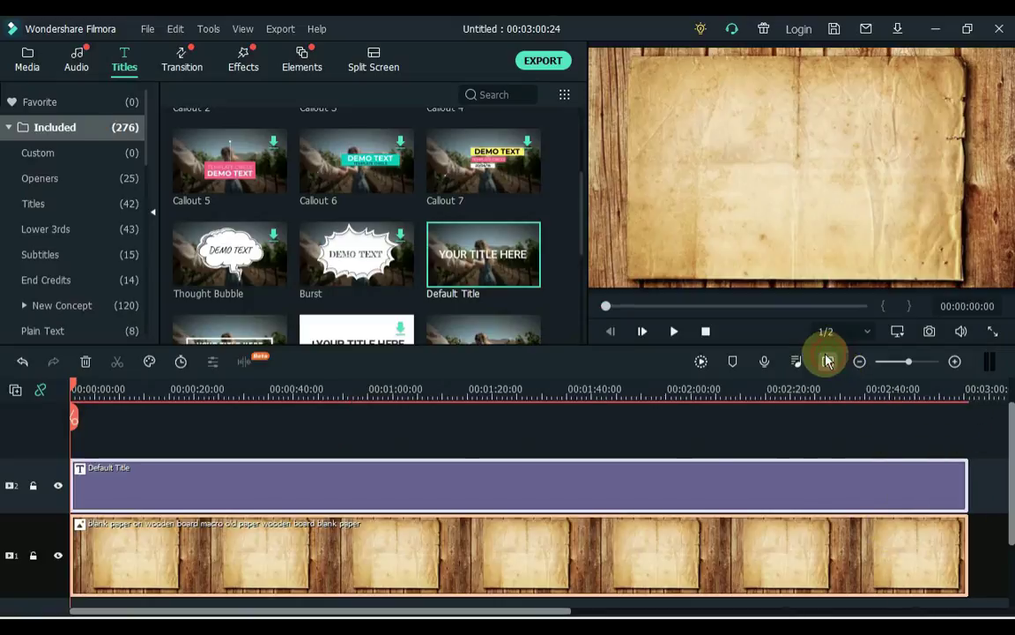
click(707, 435)
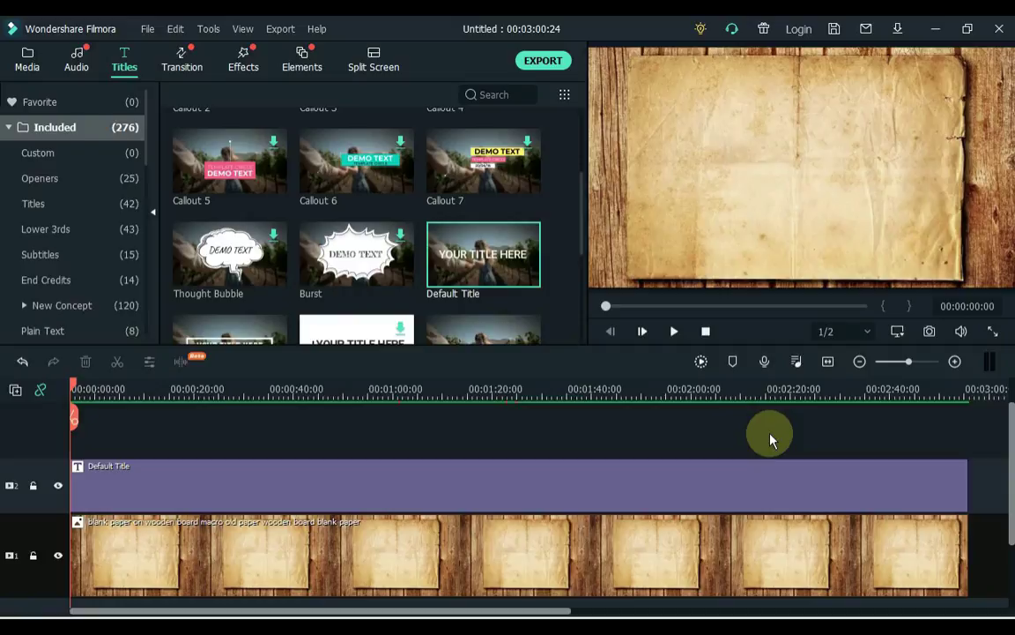
key(space)
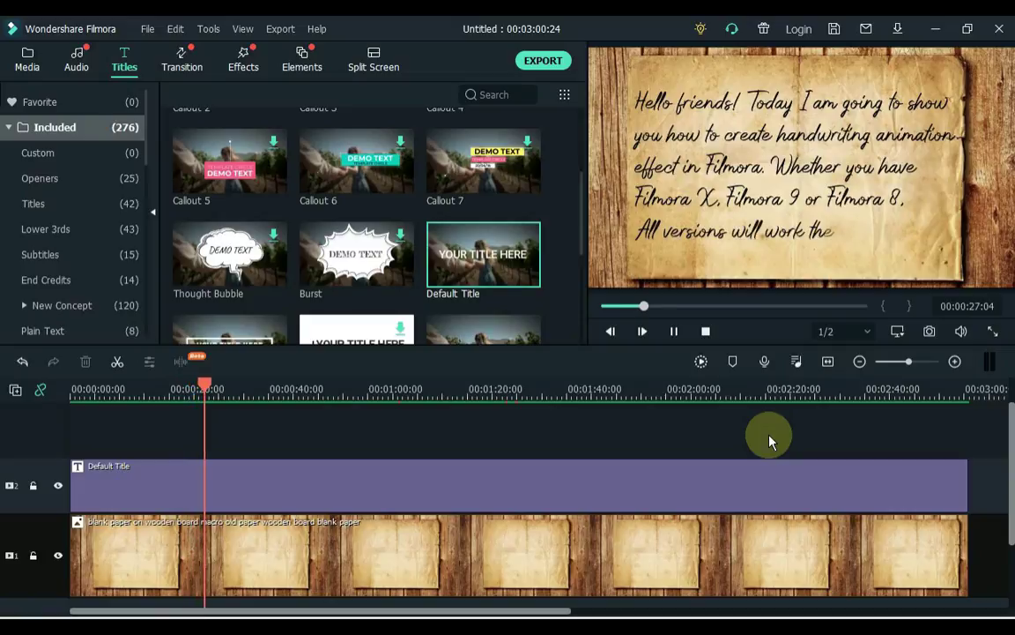
- Switch the title text to the Rage Italic font at size 40
click(674, 333)
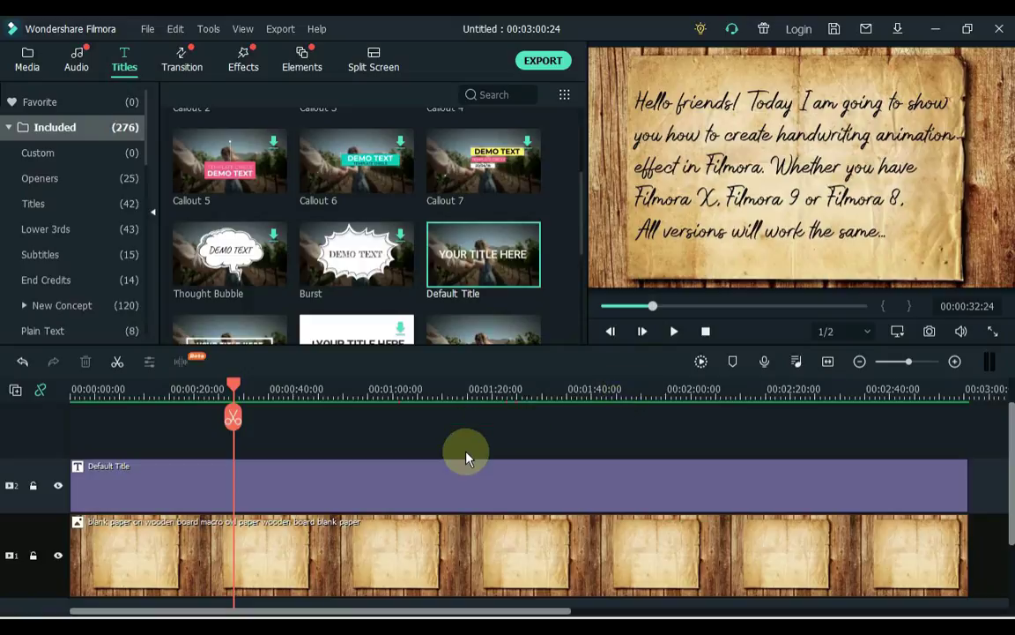
double_click(453, 493)
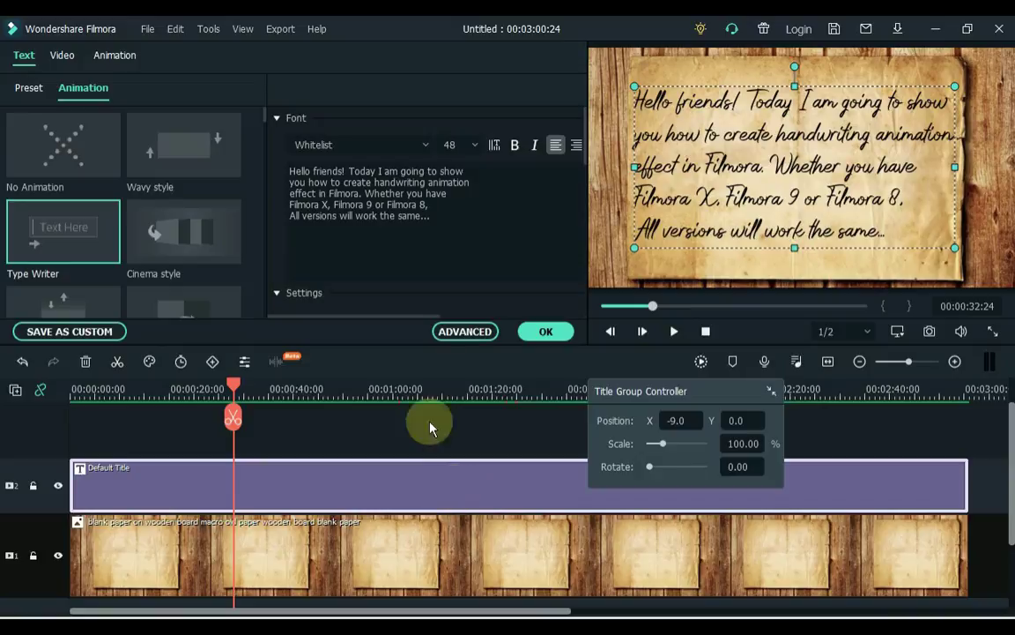
click(341, 145)
text(rage Italic)
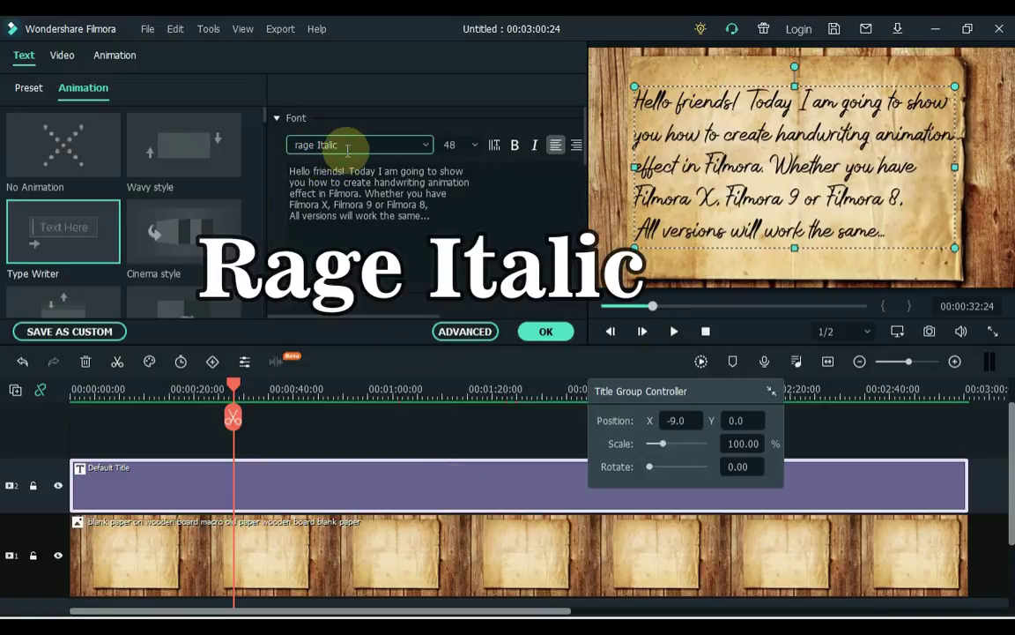
key(Return)
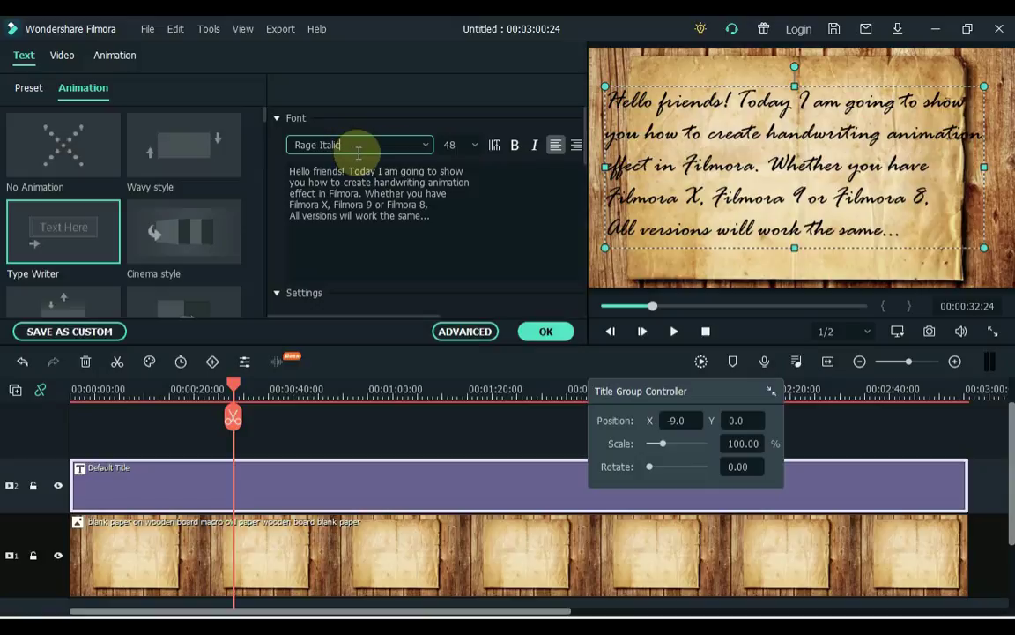
click(476, 146)
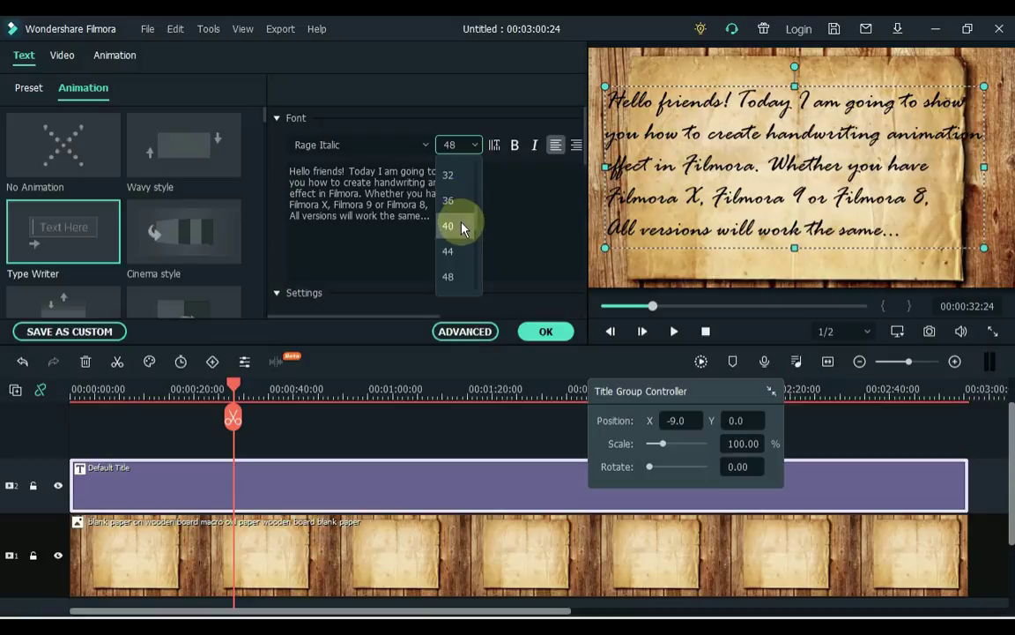
click(462, 225)
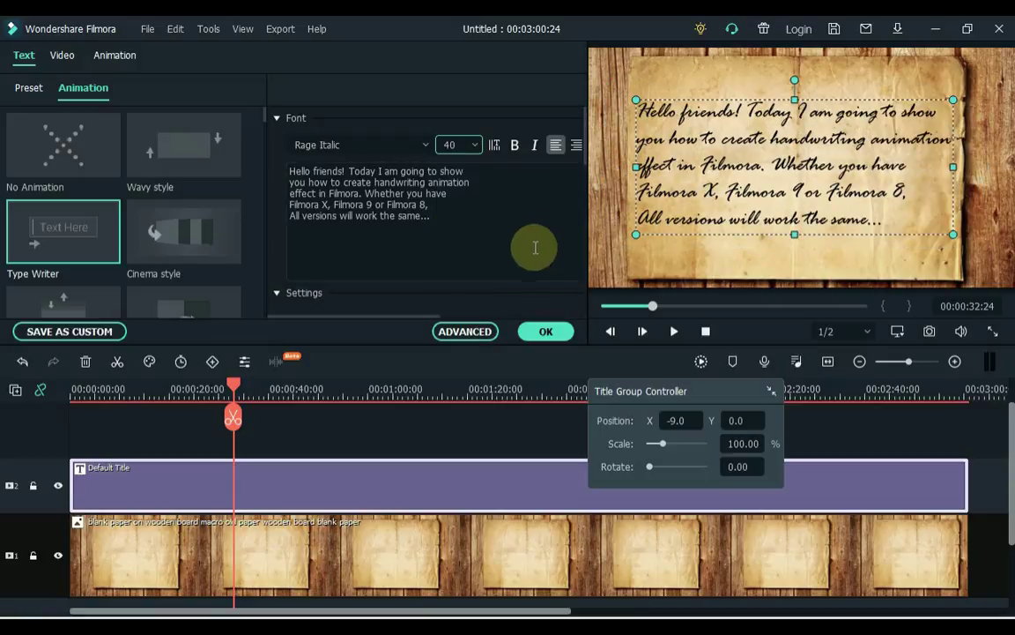
click(540, 331)
- Replay the video from the start to watch the Rage Italic text appear
click(467, 421)
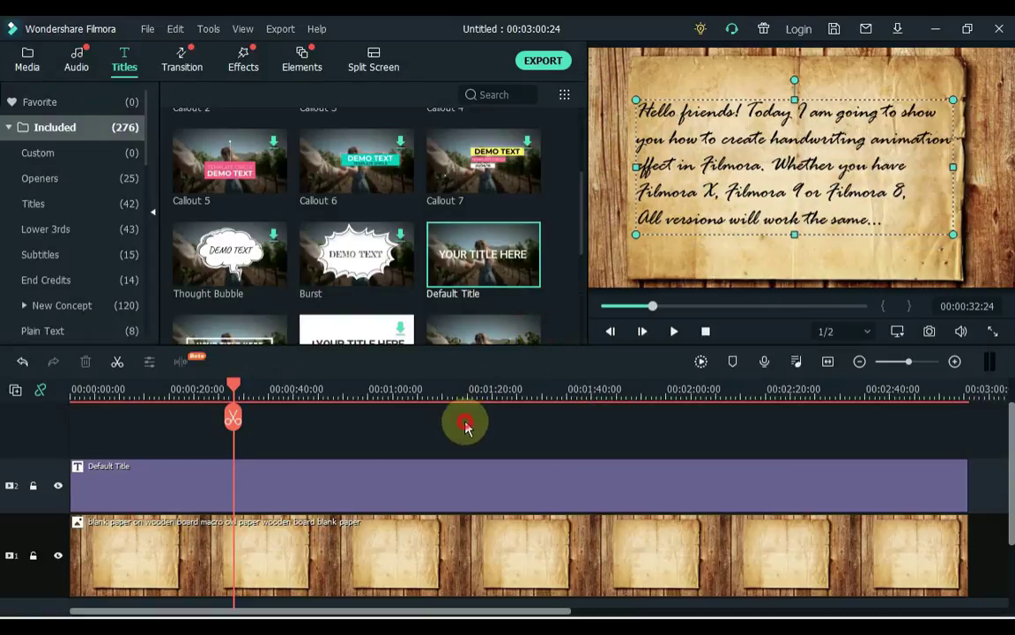
key(Home)
key(space)
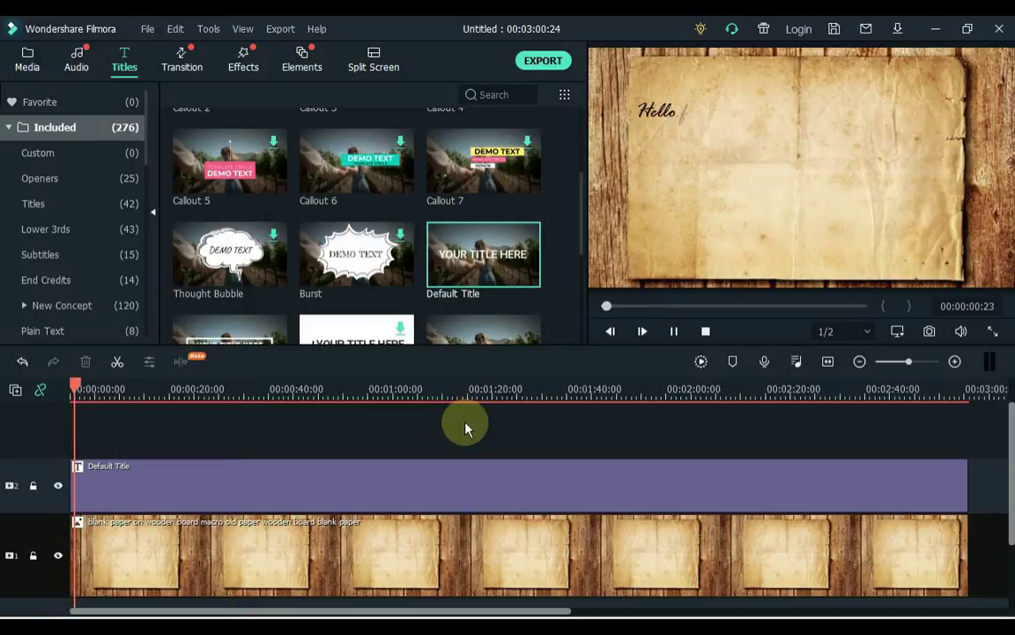